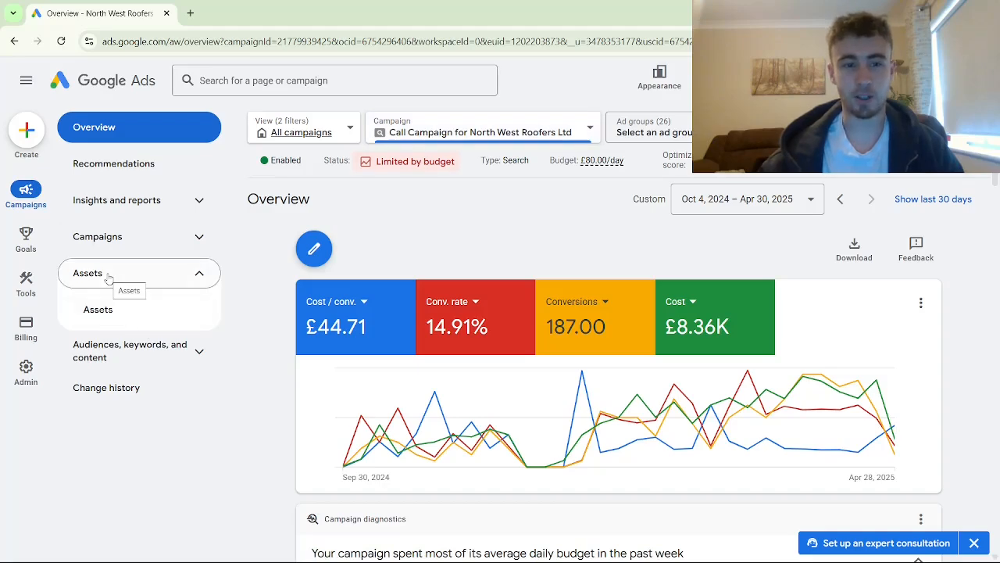
Show only call assets among the campaign's assets and start adding a new call asset.
click(112, 311)
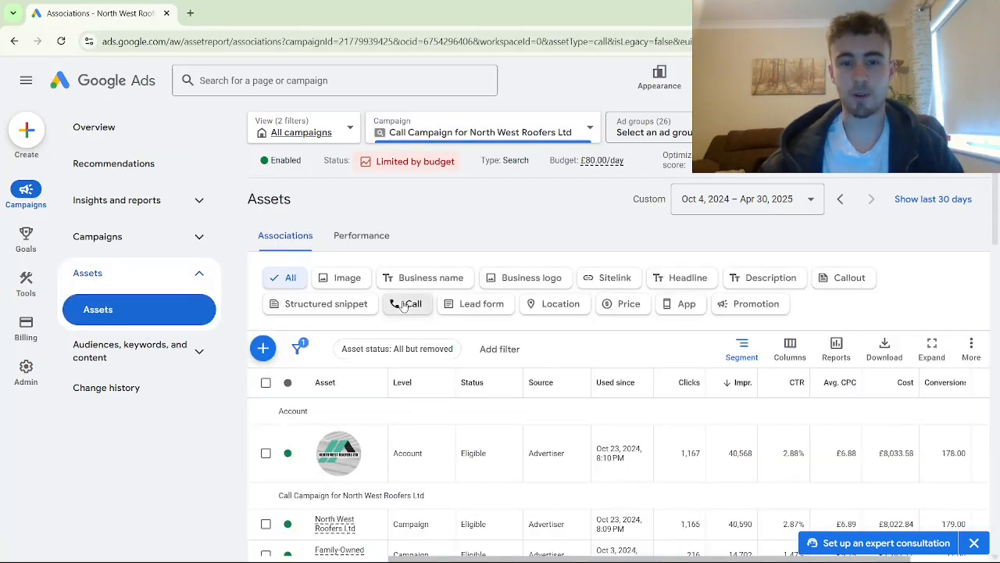
click(408, 303)
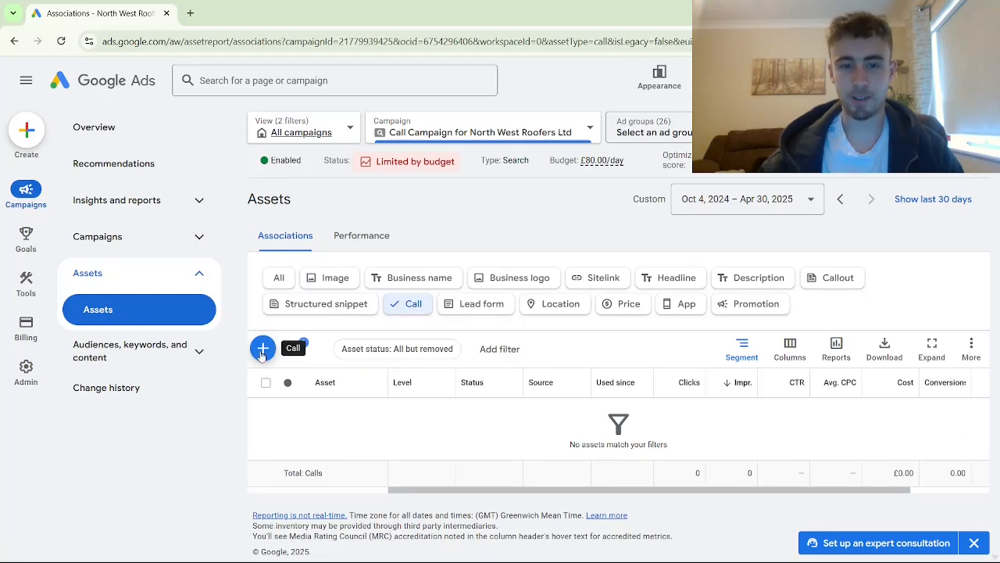
click(262, 349)
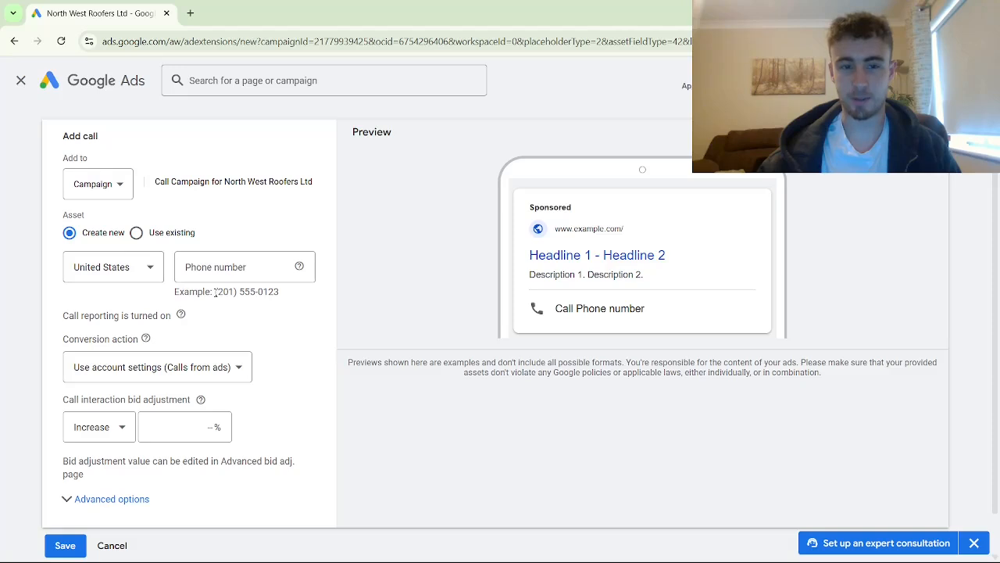
Copy the example United States phone number into the call asset's phone number field and save the asset.
drag(215, 292, 287, 296)
key(ctrl+c)
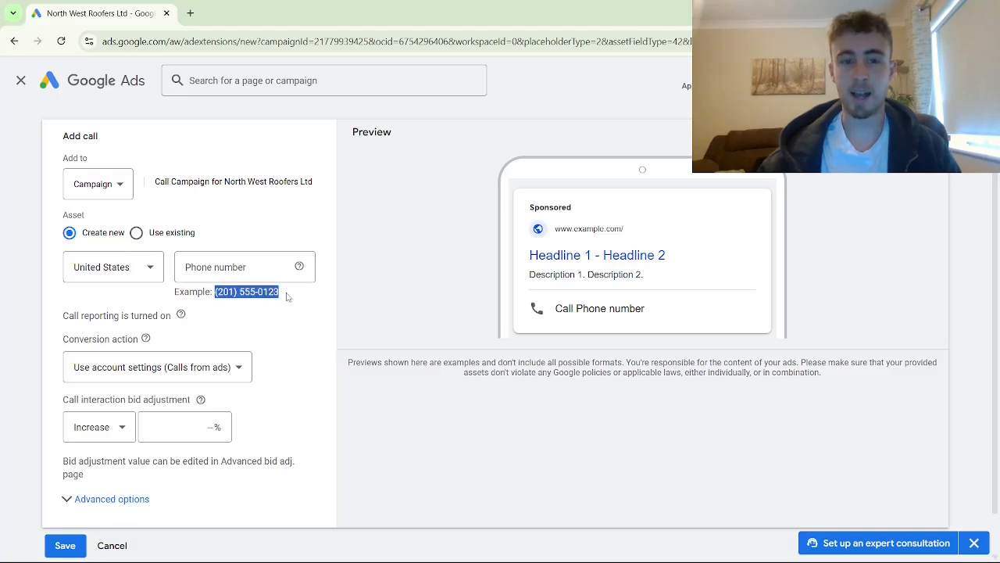
click(202, 264)
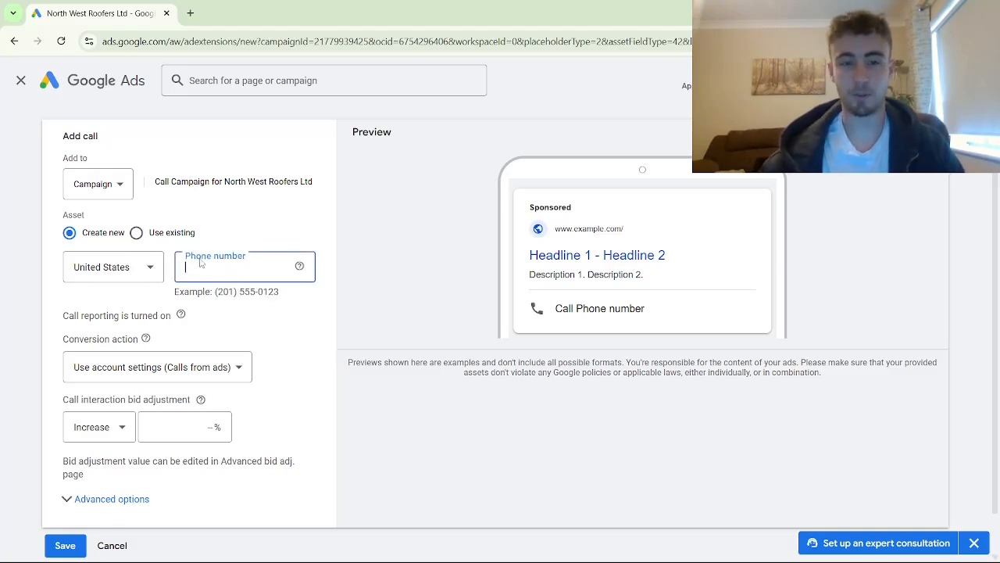
key(ctrl+v)
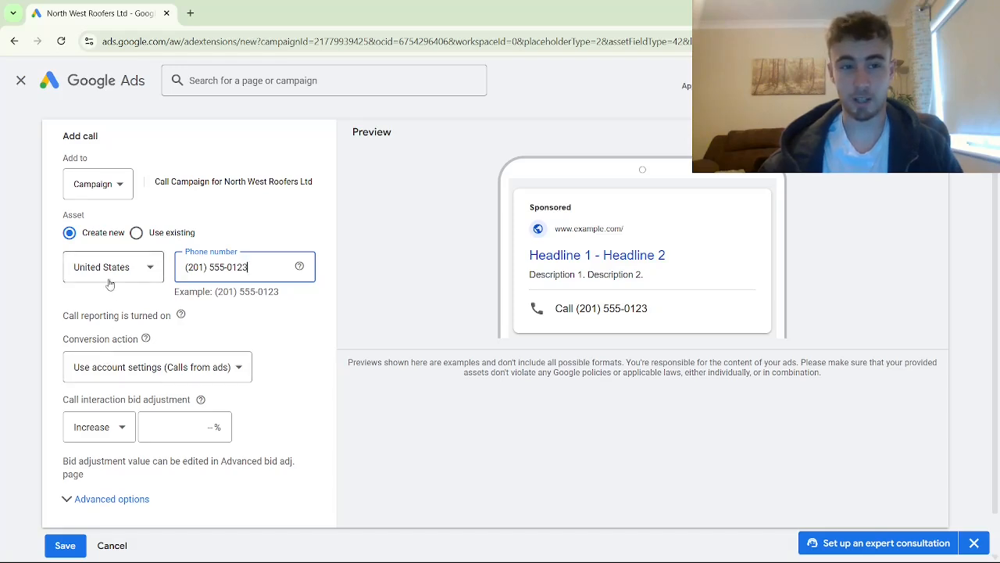
click(64, 545)
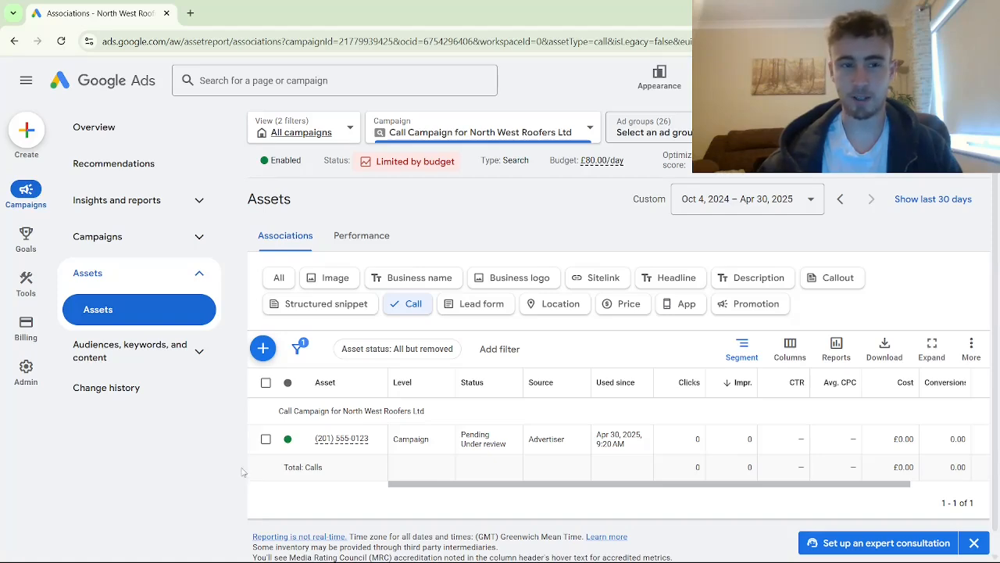
Start a new phone call conversion action that tracks calls from ads using call assets or call ads.
mouse_move(23, 236)
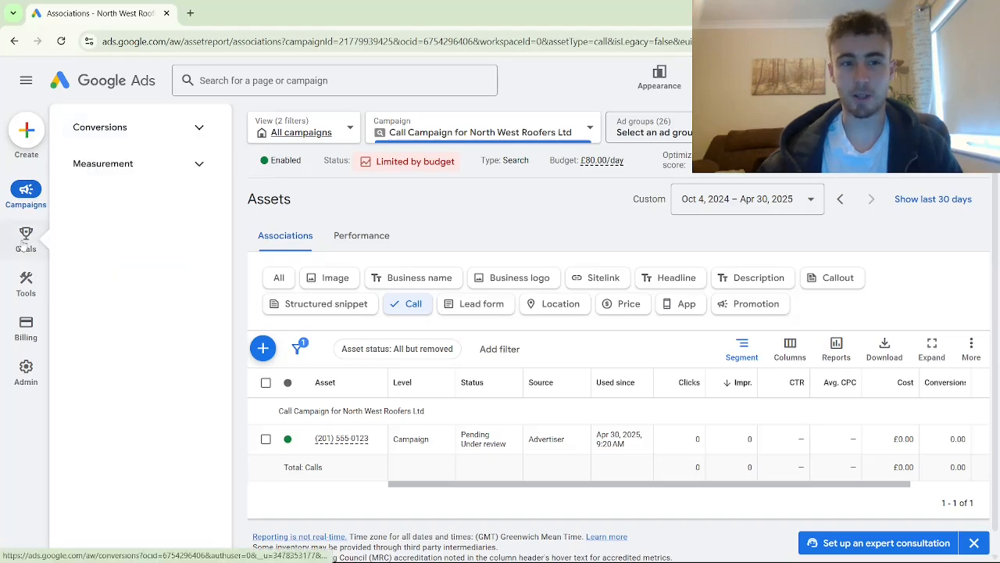
click(100, 129)
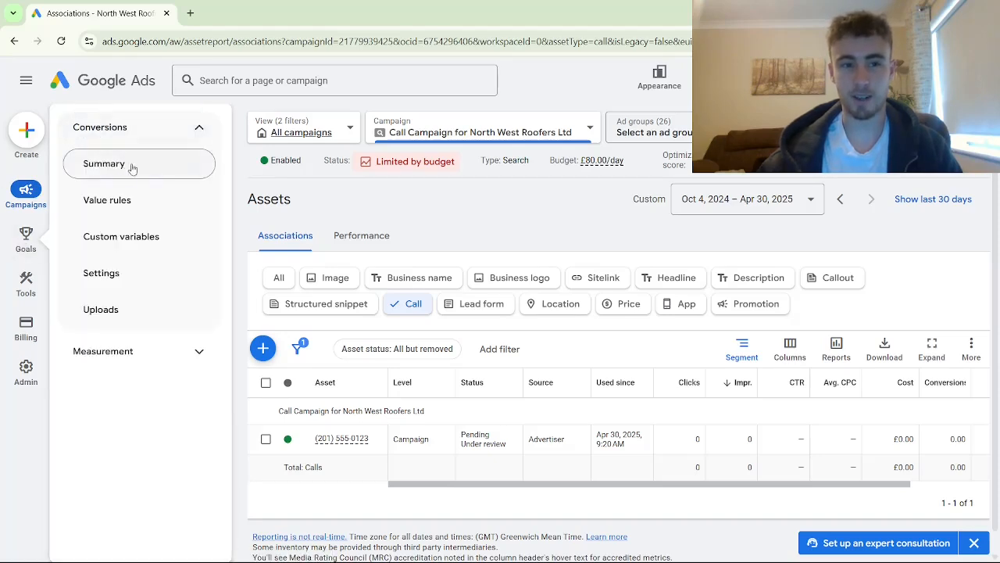
click(118, 165)
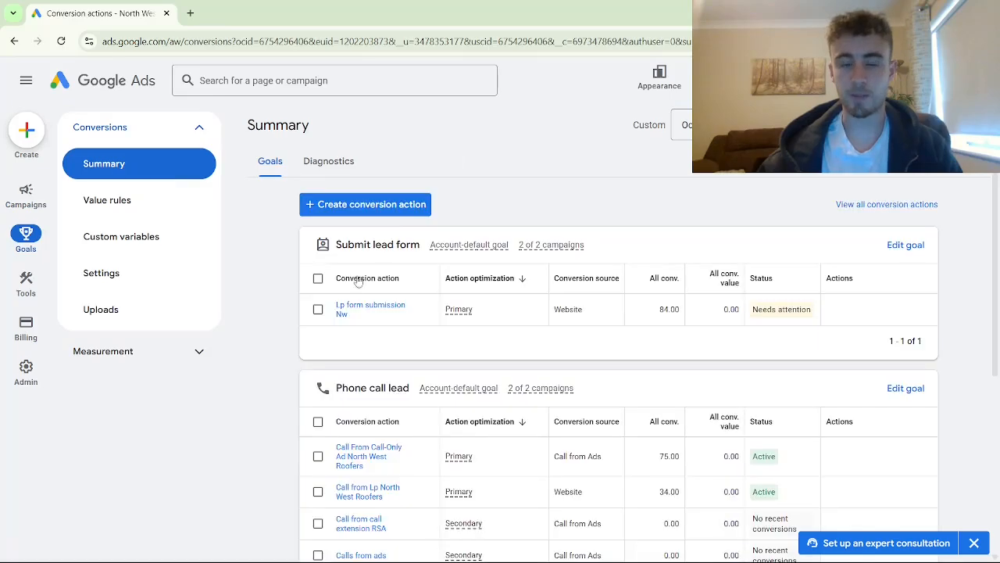
click(347, 206)
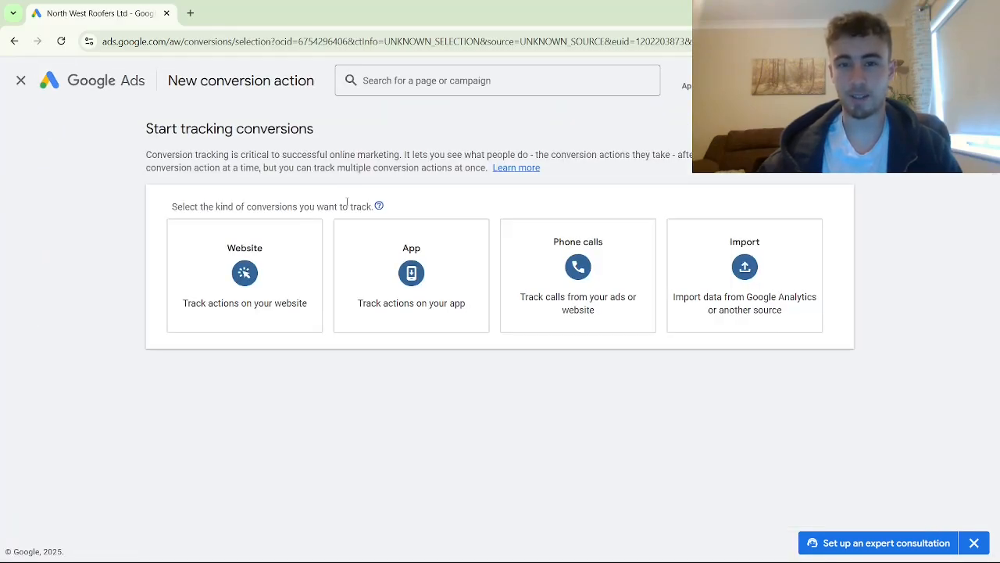
click(517, 260)
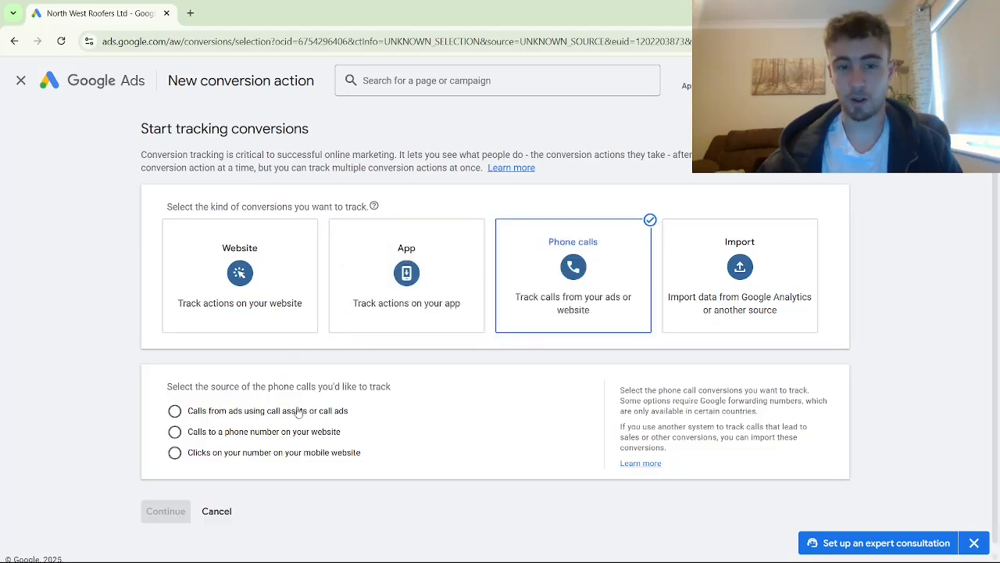
drag(307, 412, 270, 412)
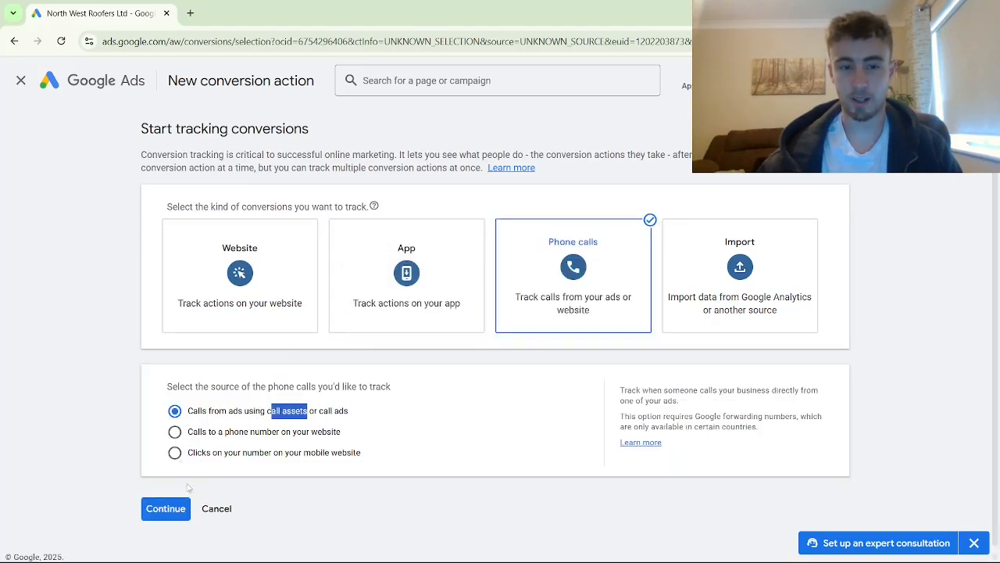
click(165, 511)
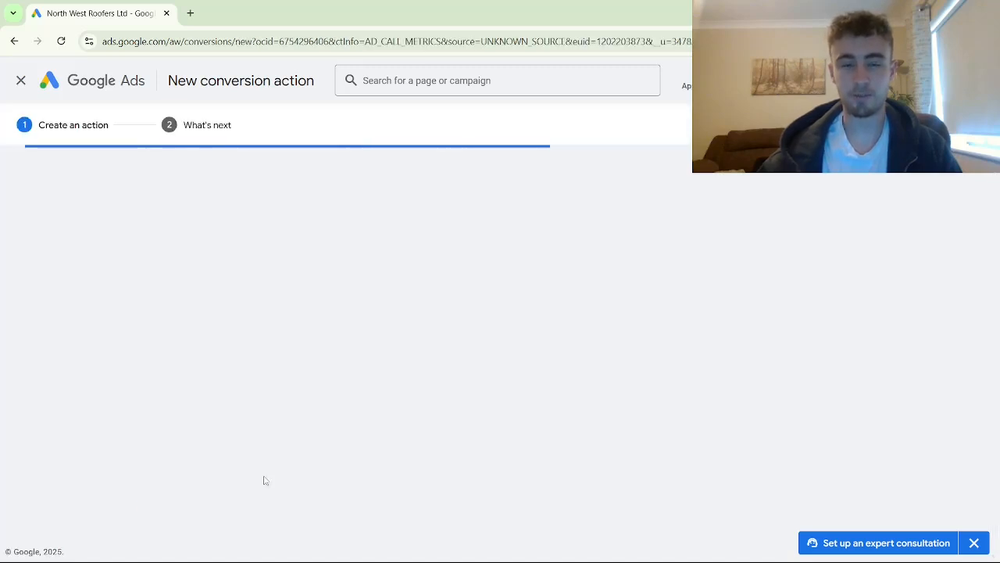
Name the conversion action "Call from call asset (for video)".
text(c)
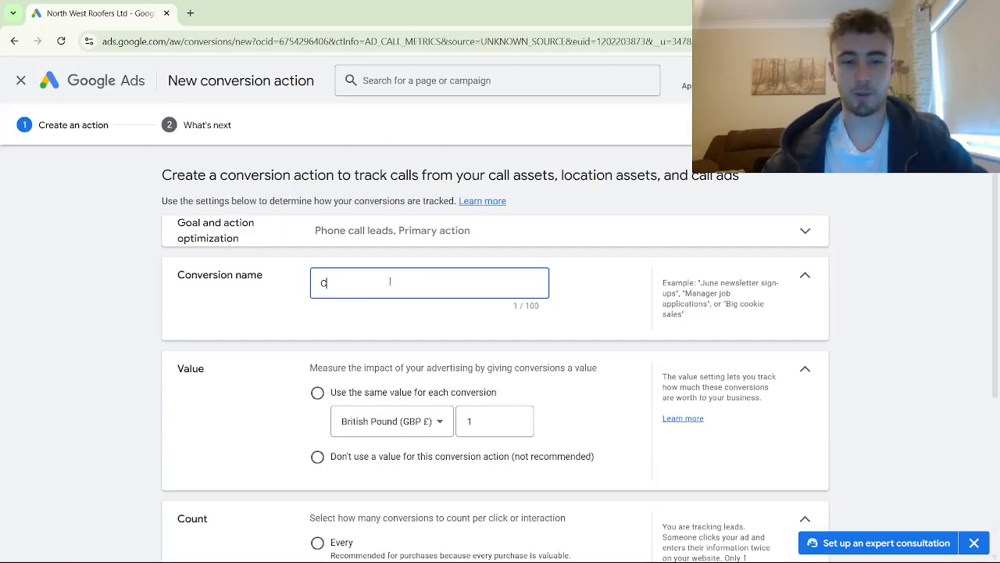
text(all )
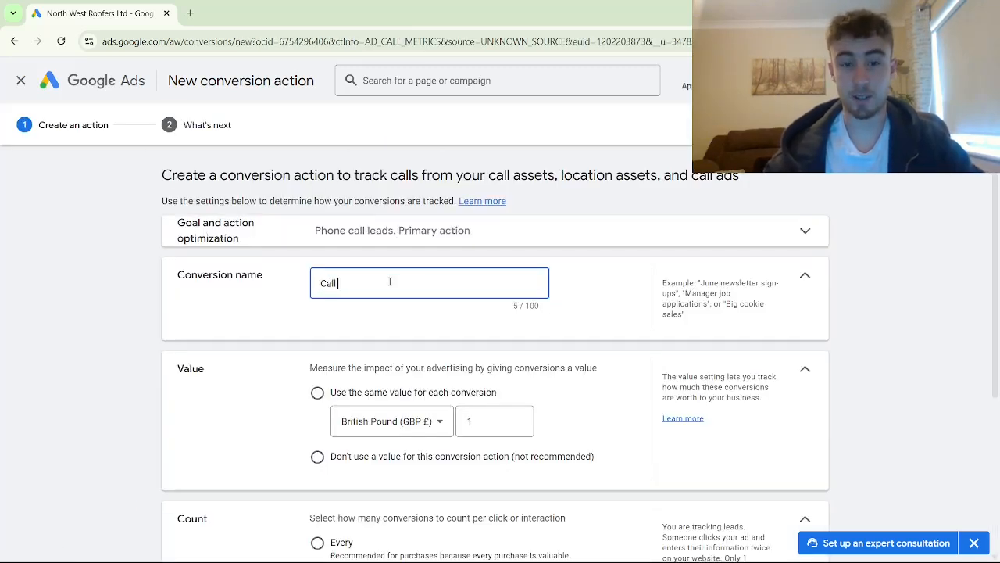
text(from call ad)
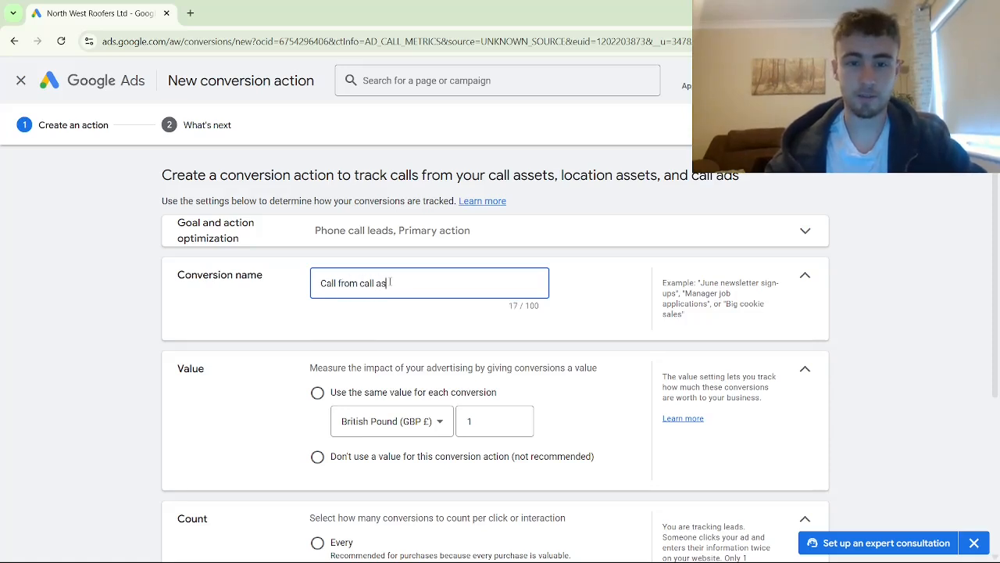
text(set (forvi)
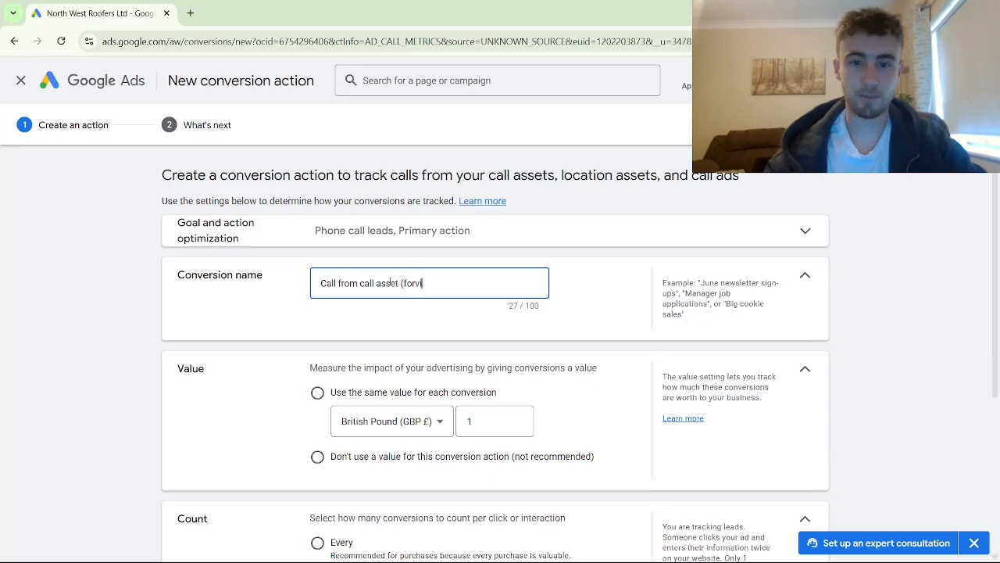
key(BackSpace)
key(BackSpace)
text(video))
Choose not to use a value for this conversion action and check its count setting.
scroll(389, 283, down, 1)
click(318, 393)
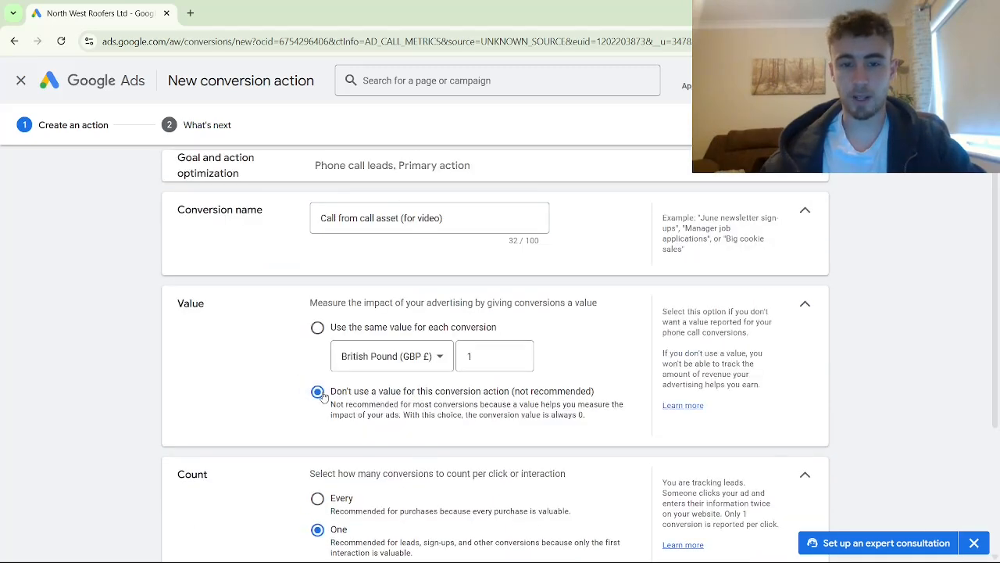
scroll(320, 395, down, 2)
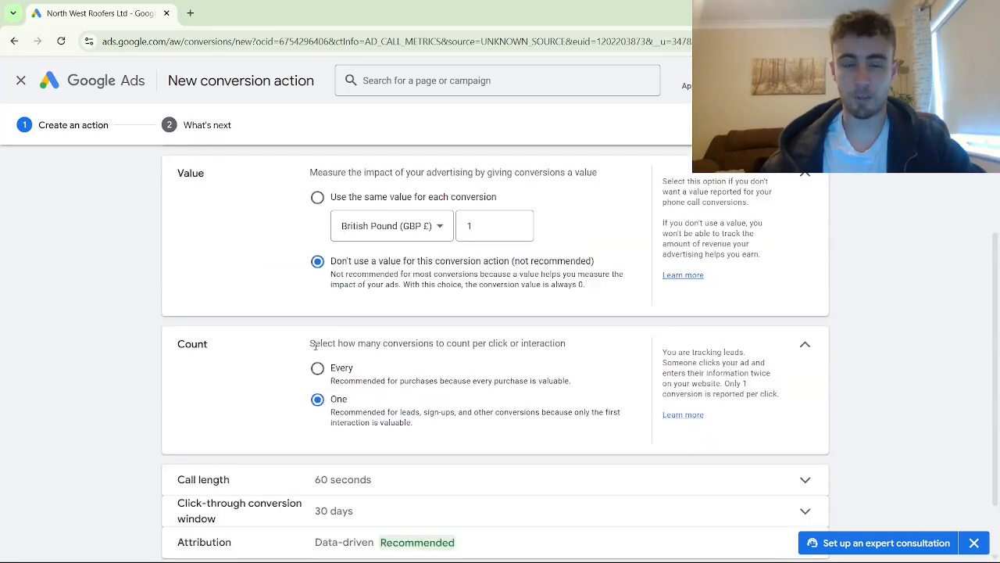
scroll(336, 320, up, 1)
scroll(324, 321, down, 2)
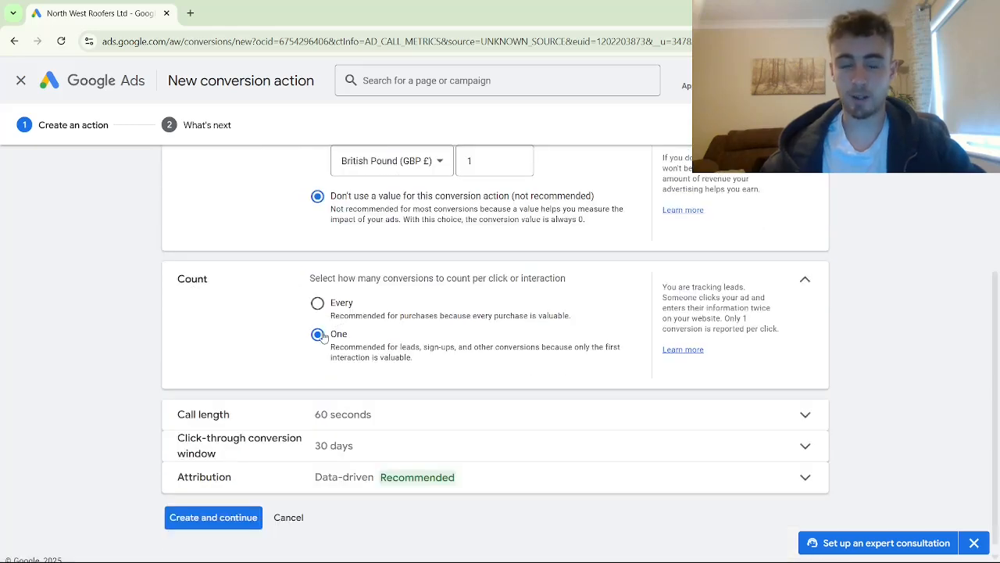
Set the minimum call length to 1 second, then create the conversion action and finish its setup.
click(341, 423)
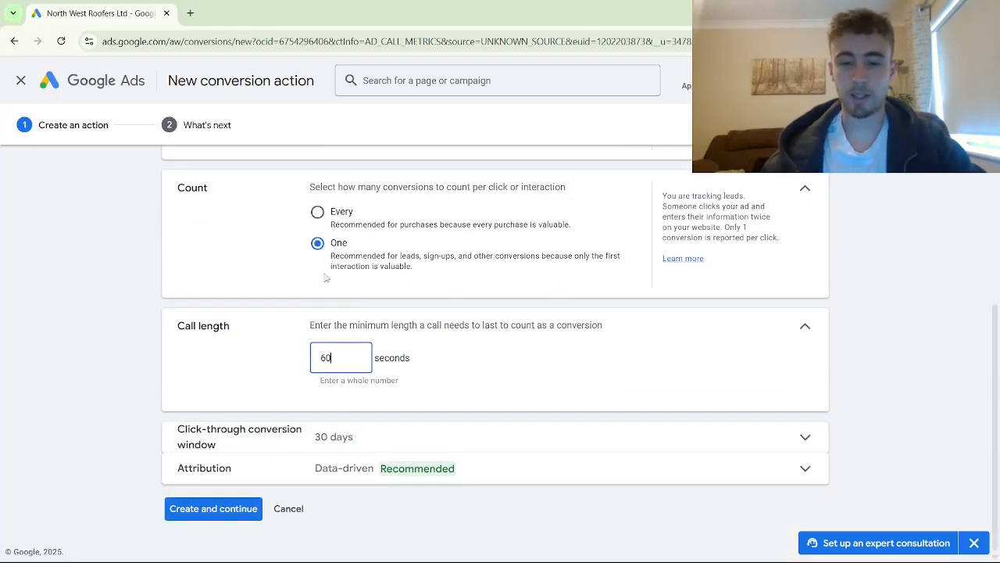
key(BackSpace)
key(BackSpace)
text(1)
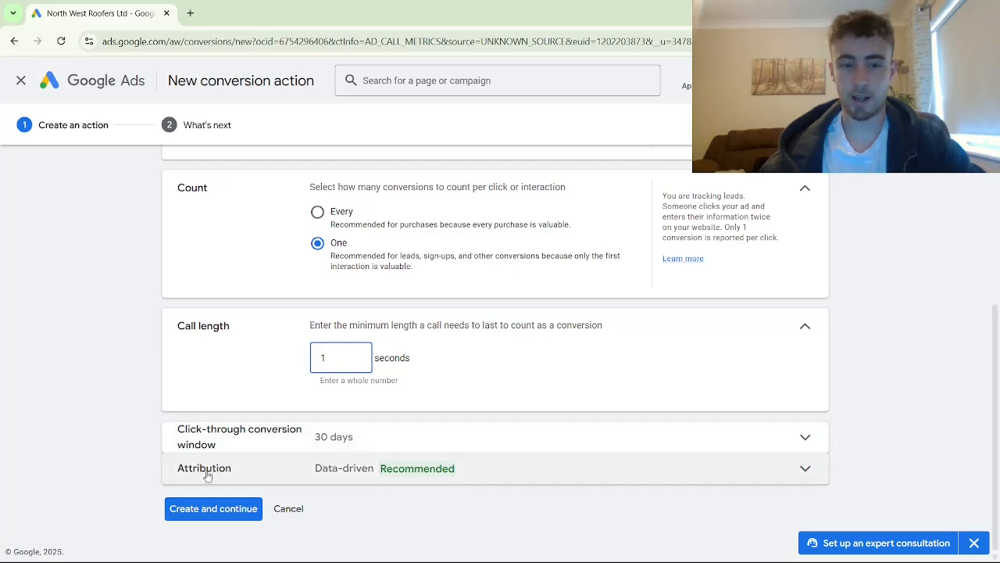
click(221, 508)
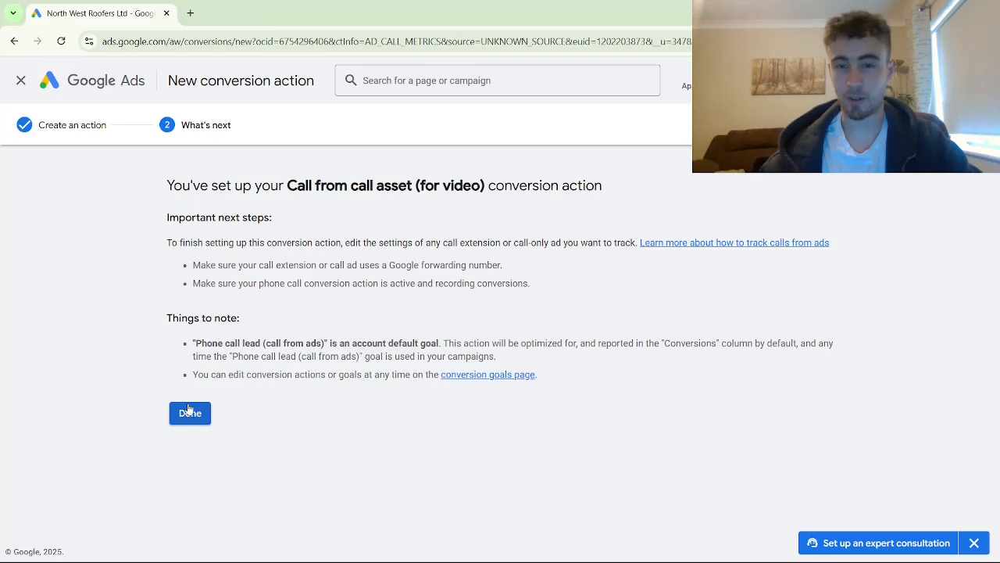
click(184, 420)
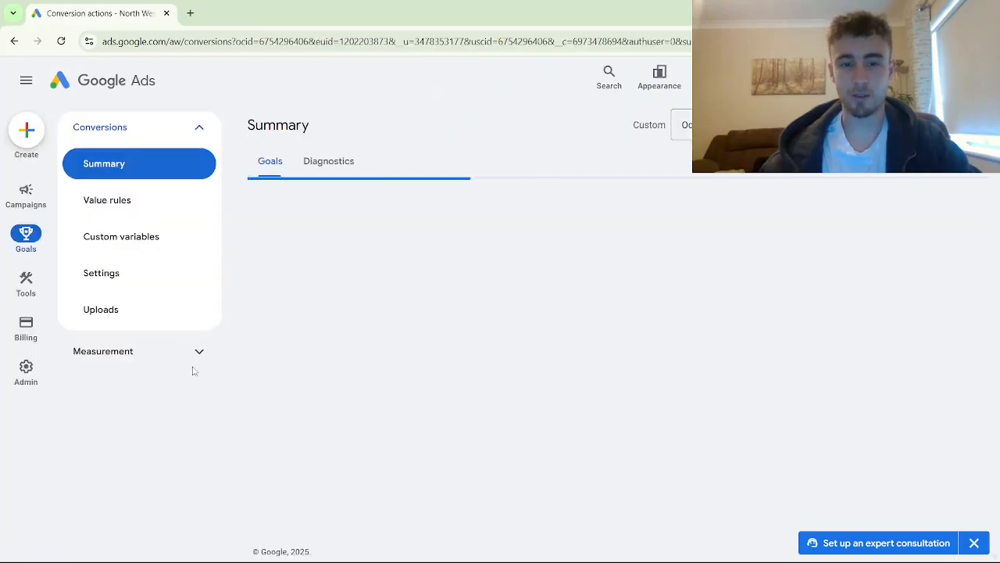
Return to the call campaign's assets and show only the call assets.
mouse_move(26, 205)
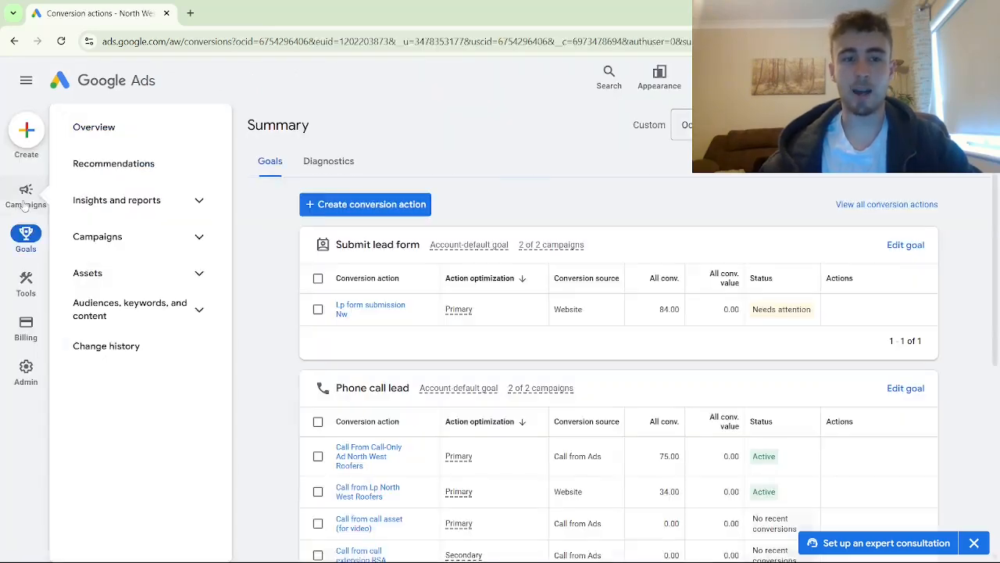
click(98, 128)
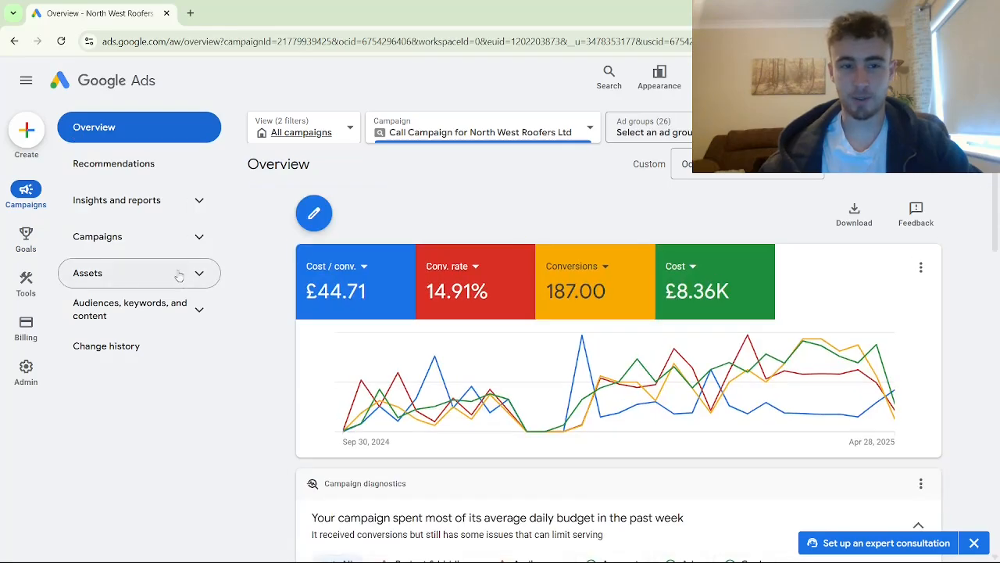
click(152, 275)
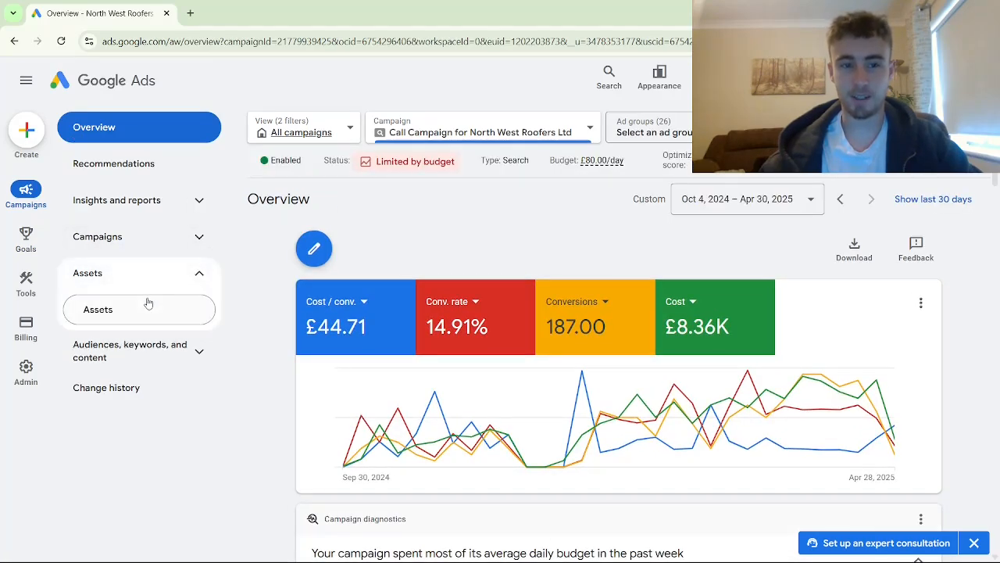
click(147, 305)
click(412, 305)
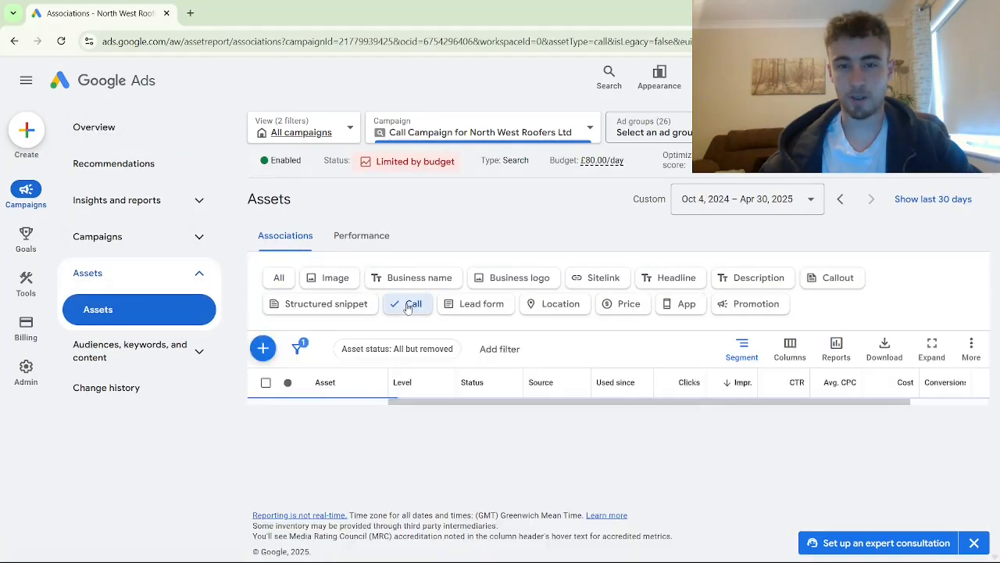
scroll(349, 382, down, 1)
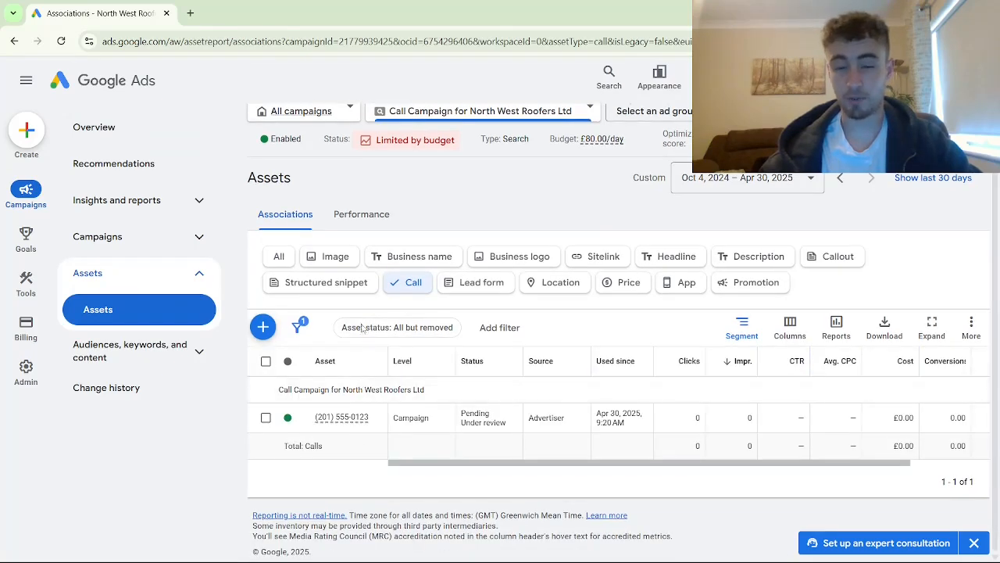
Open the campaign's call asset for editing and choose its conversion action.
click(372, 419)
click(344, 430)
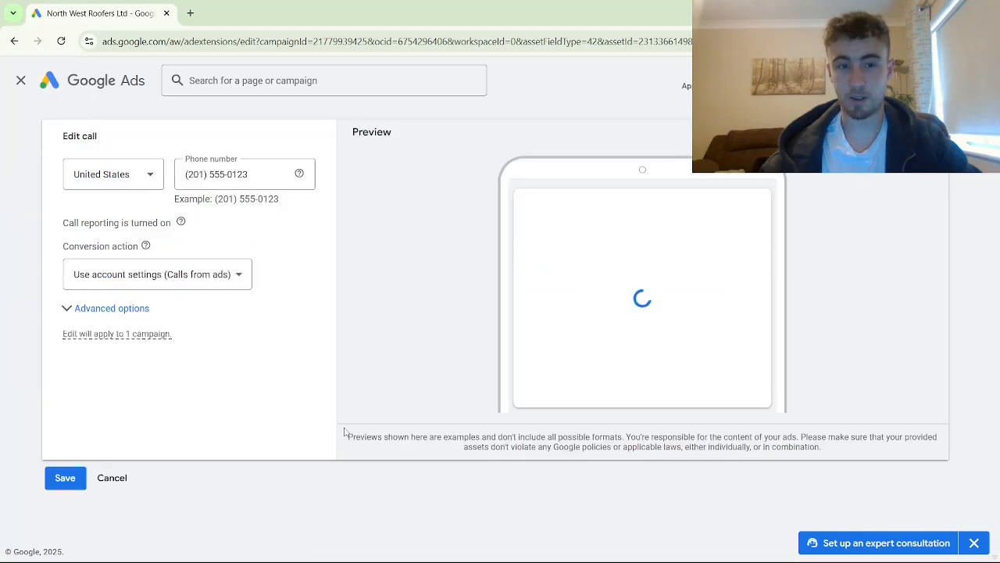
click(129, 279)
click(118, 346)
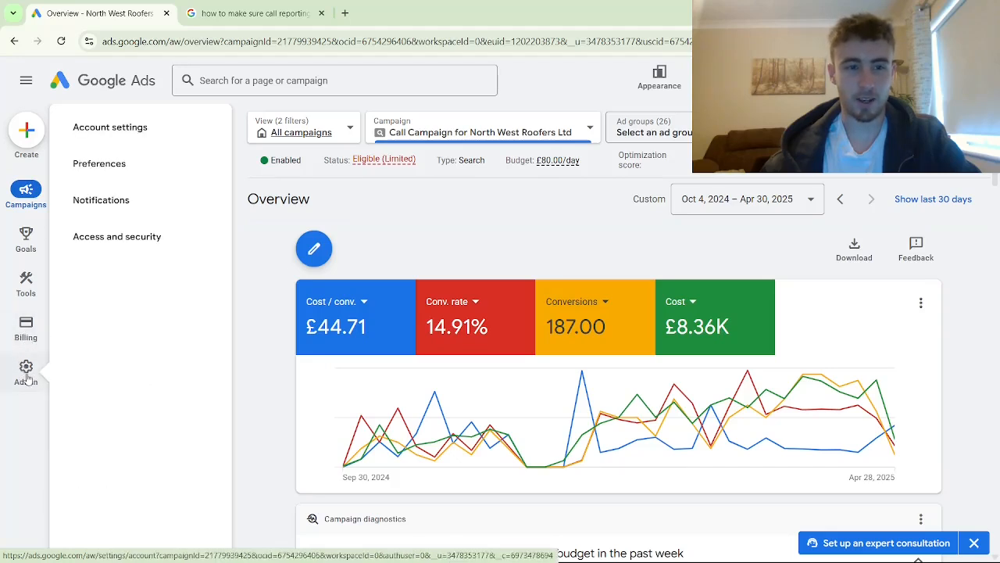
Check call reporting in the account settings, then search for "call deta" and open the predefined reports page.
click(26, 373)
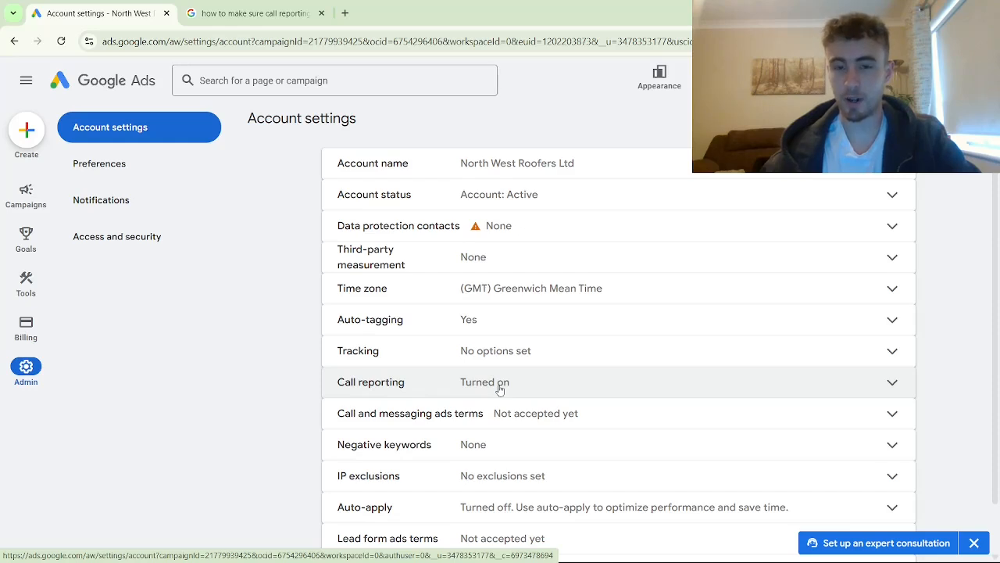
click(311, 80)
text(c)
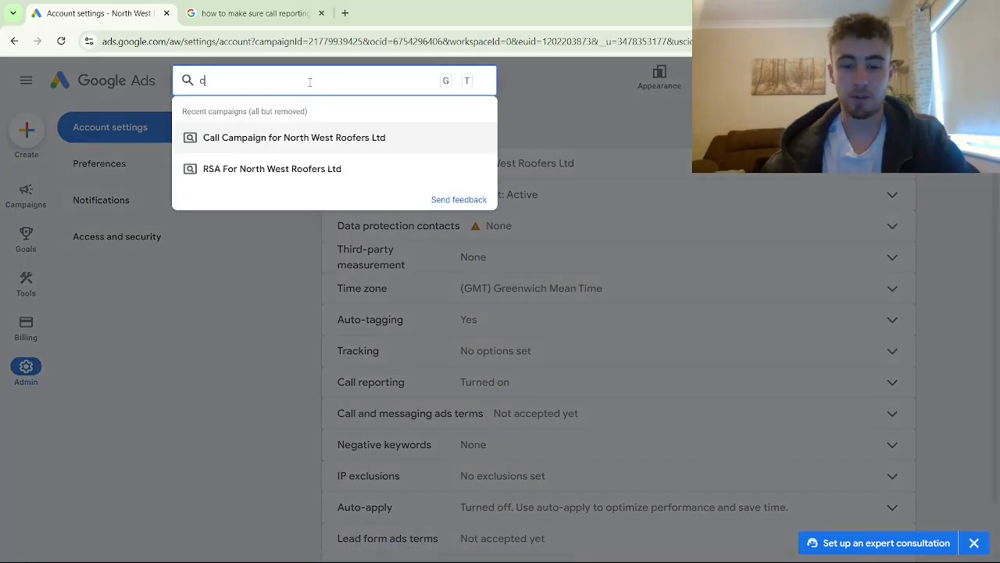
text(all deta)
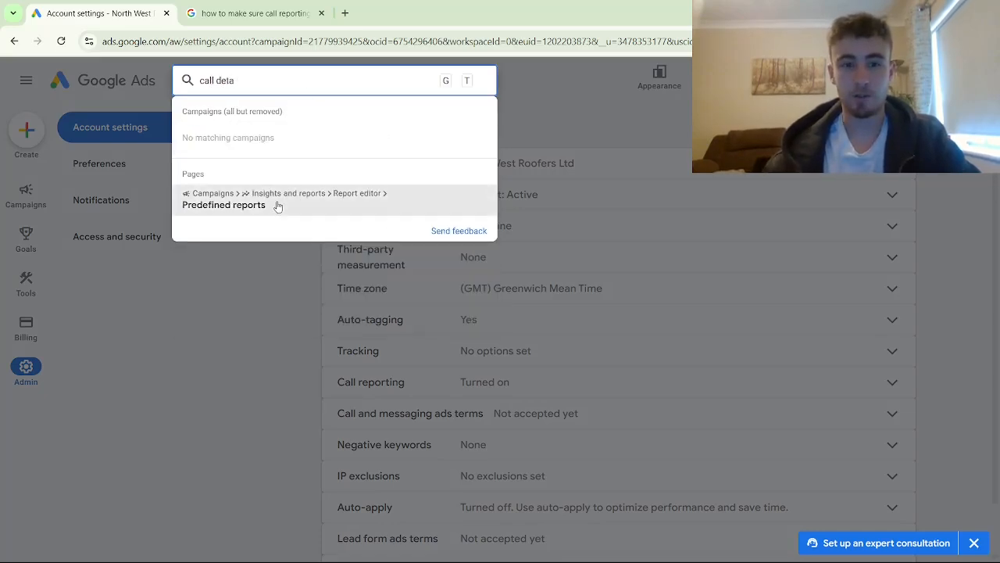
click(286, 200)
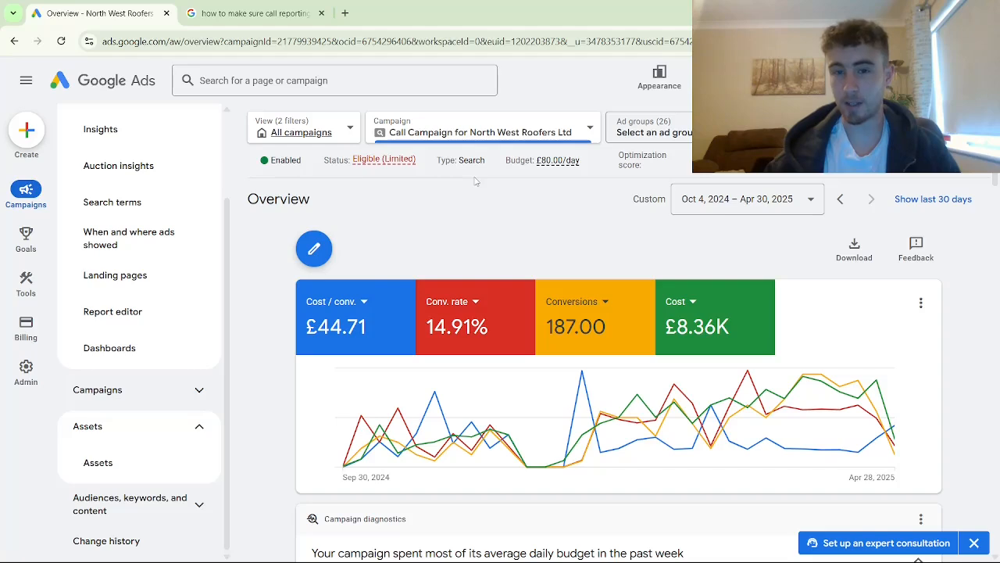
Expand the Campaigns section to list its pages.
click(191, 394)
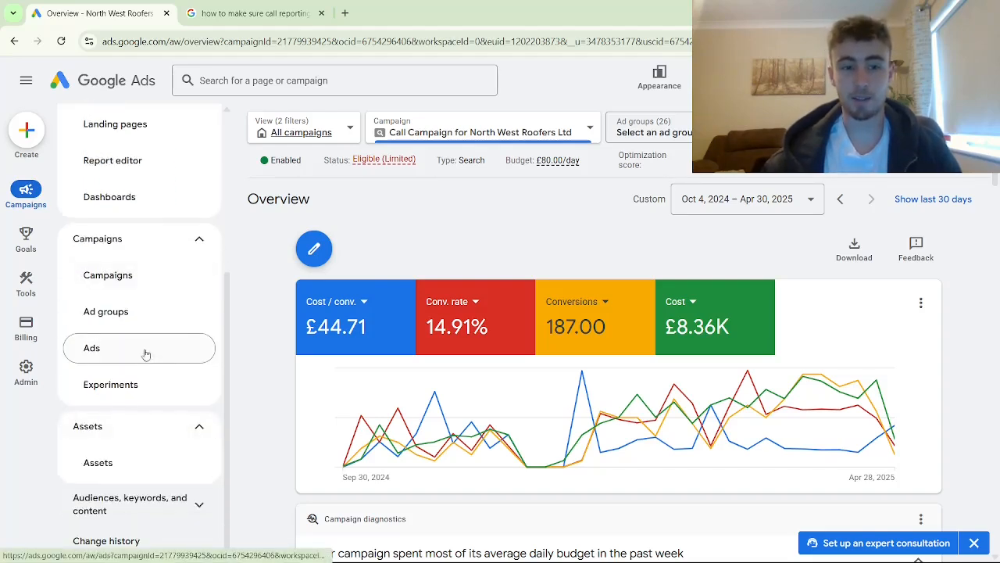